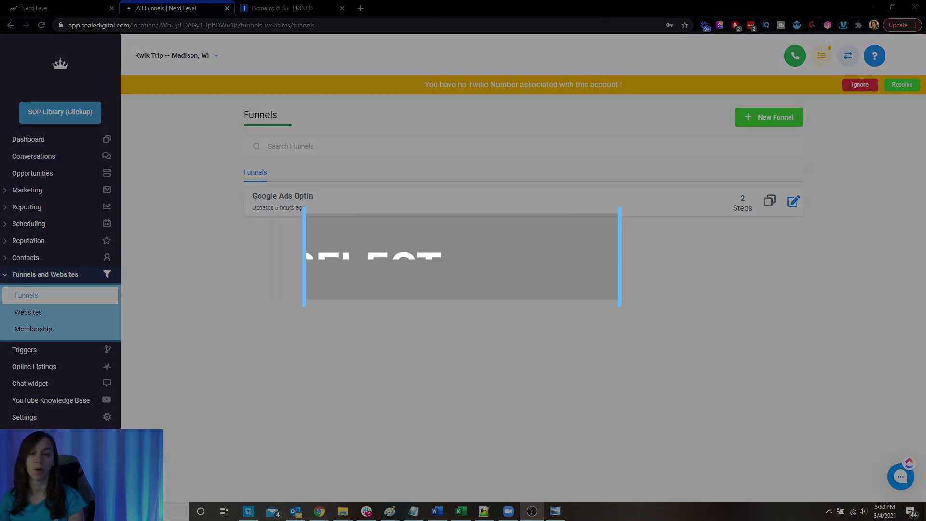
From the Google Ads Optin funnel's Settings Domain dropdown, go to the account's Add/Edit Domains page
{"action": "left_click", "coordinate": [306, 195]}
{"action": "left_click", "coordinate": [255, 146]}
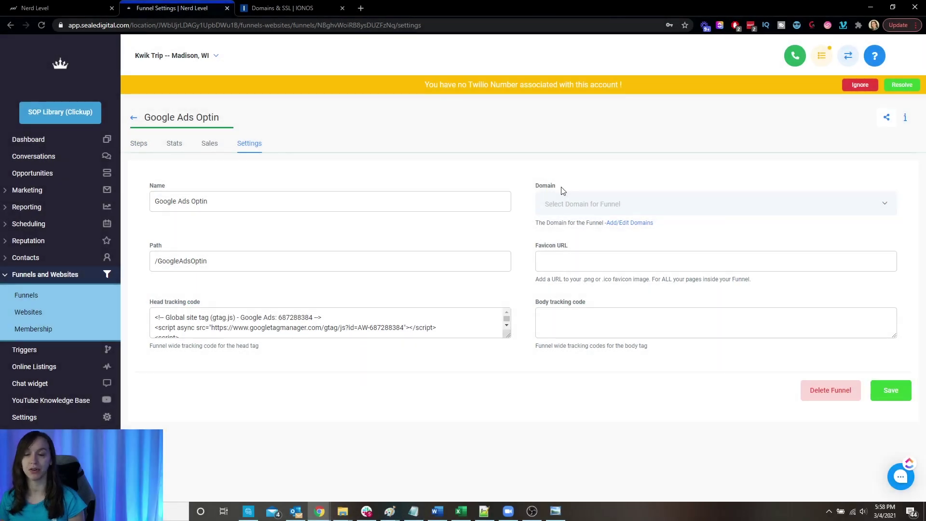
{"action": "left_click", "coordinate": [568, 202]}
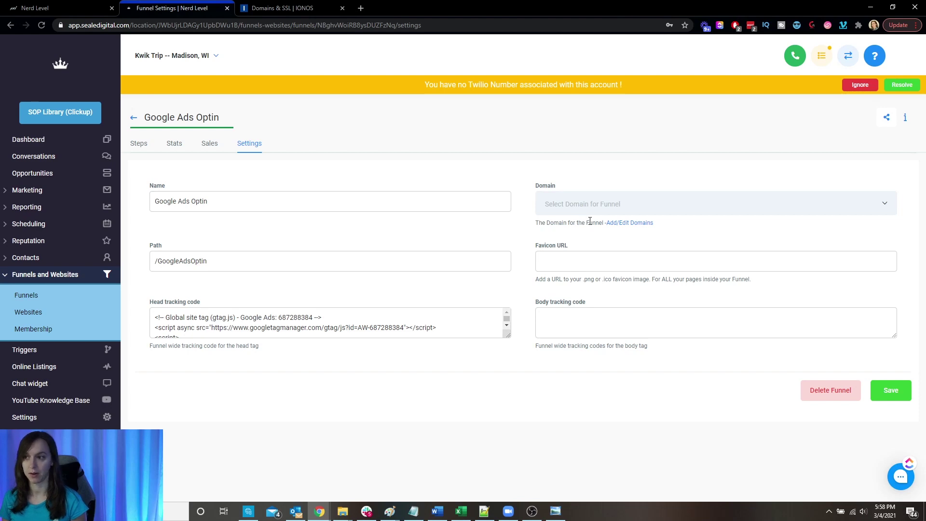
{"action": "left_click", "coordinate": [620, 224]}
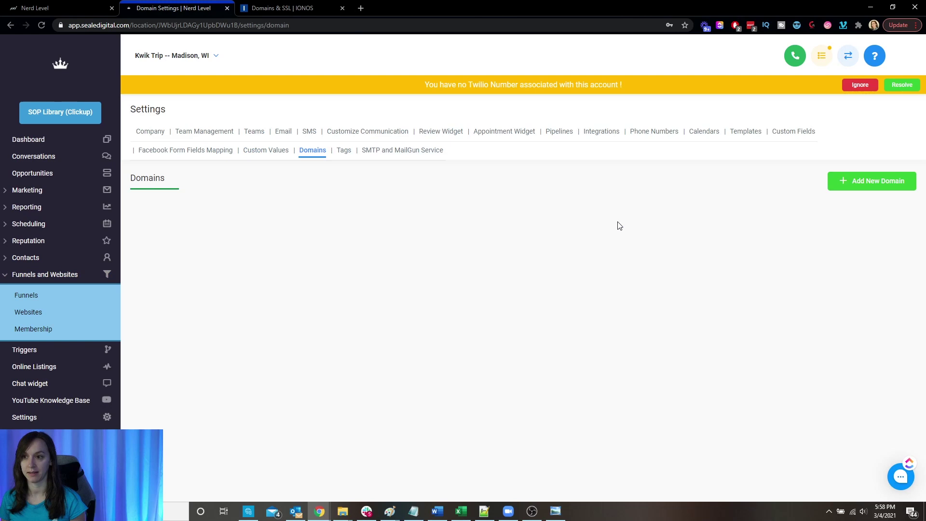
Begin a new domain, copying CNAME target flash.funnels.msgsndr.com and entering 123.christineseale.com
{"action": "left_click", "coordinate": [872, 187]}
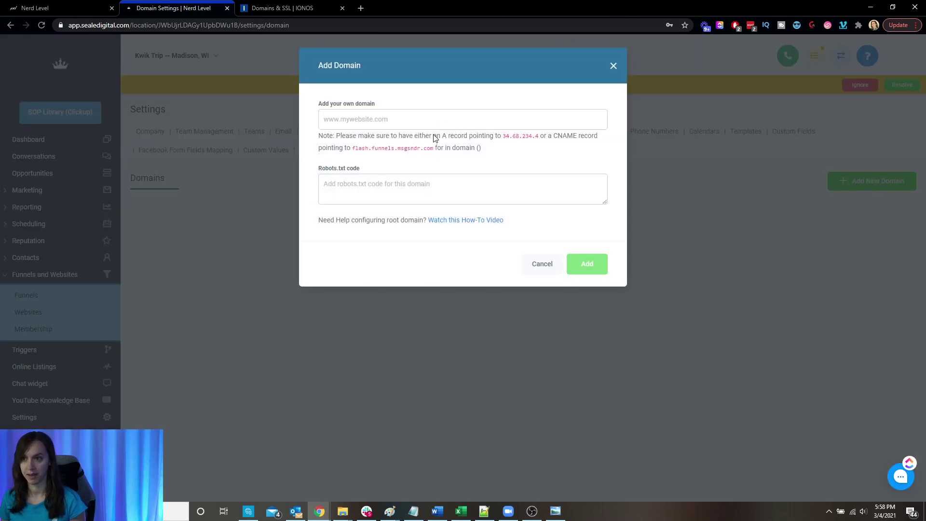
{"action": "left_click_drag", "start_coordinate": [435, 150], "coordinate": [353, 148]}
{"action": "key", "text": "ctrl+c"}
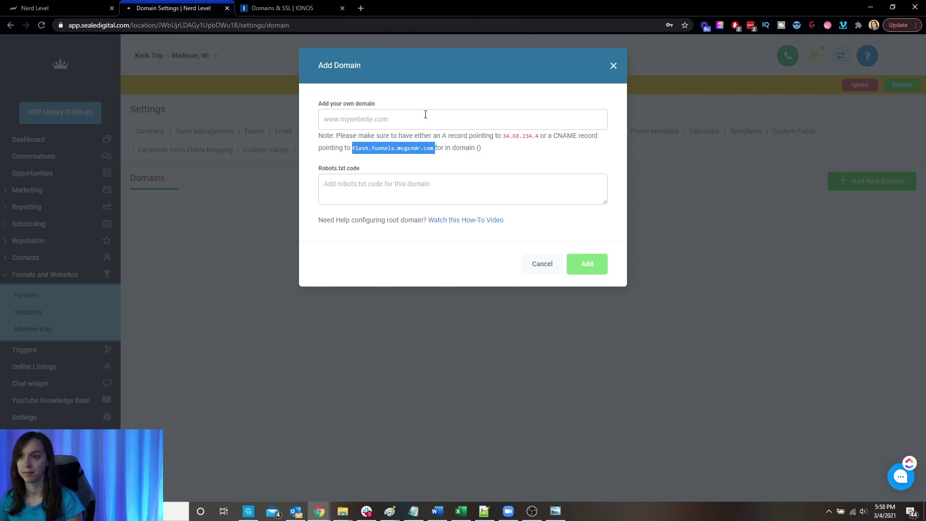
{"action": "left_click", "coordinate": [426, 114]}
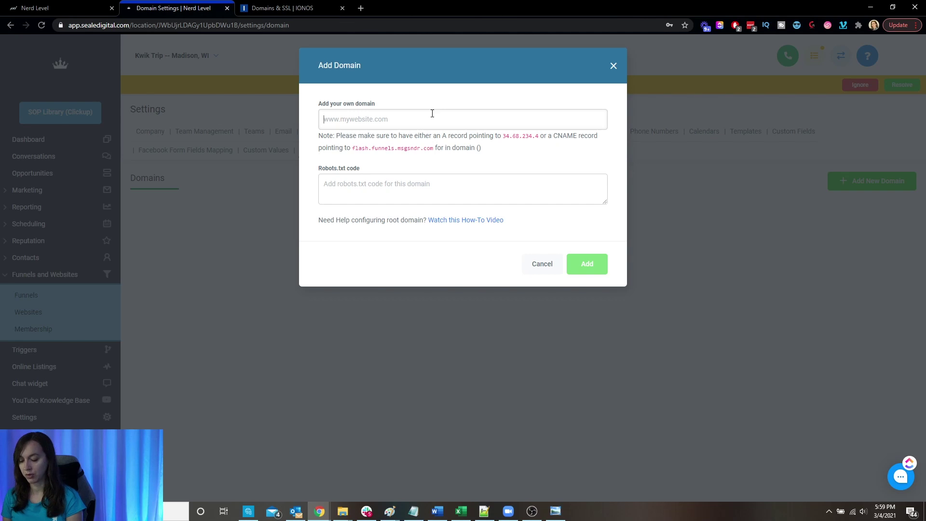
{"action": "type", "text": "123.christine"}
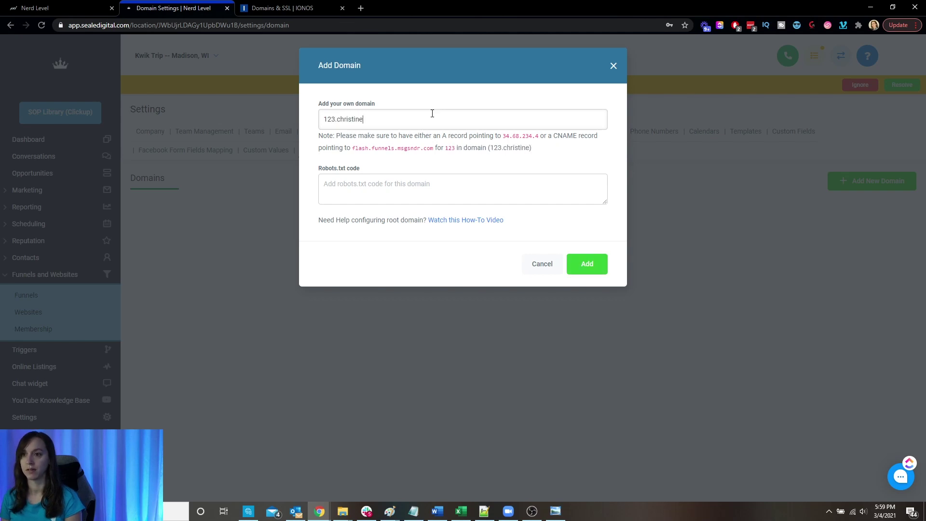
{"action": "type", "text": "seale.com"}
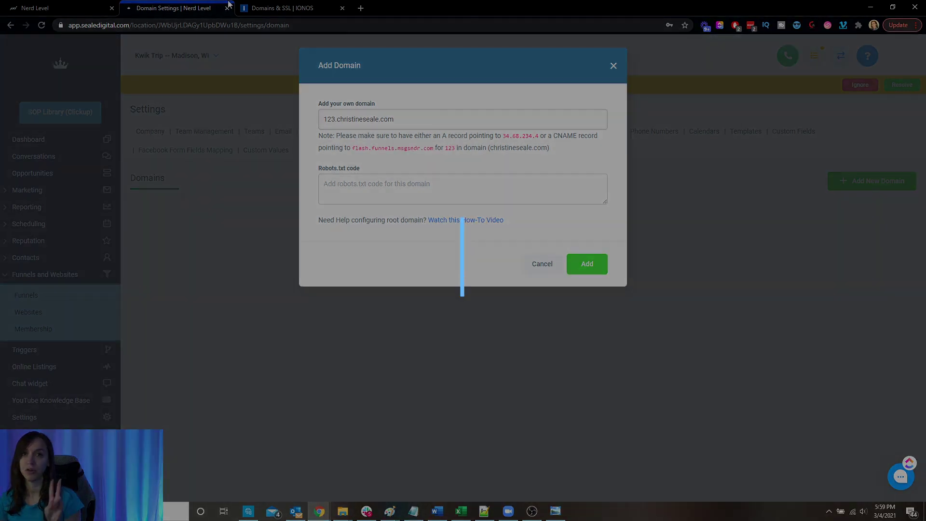
In IONOS, start adding a DNS record for christineseale.com
{"action": "left_click", "coordinate": [282, 4]}
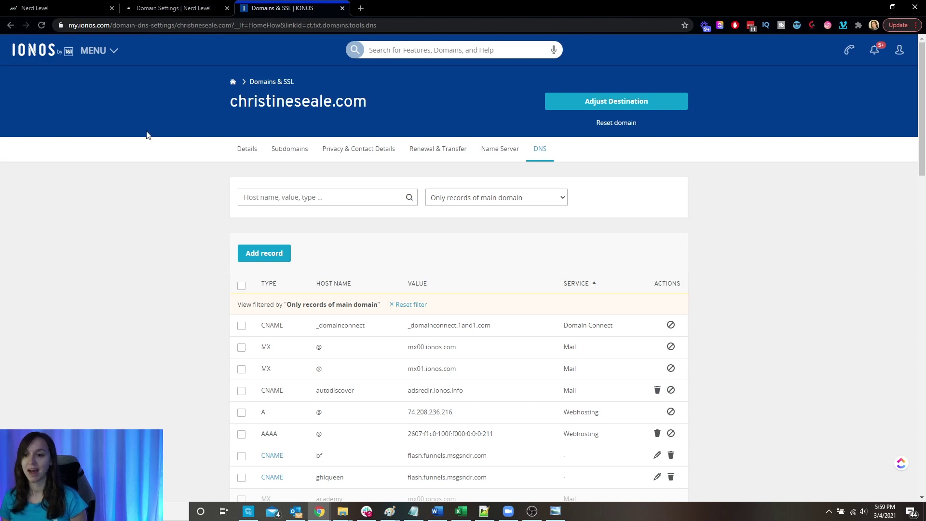
{"action": "left_click", "coordinate": [263, 261]}
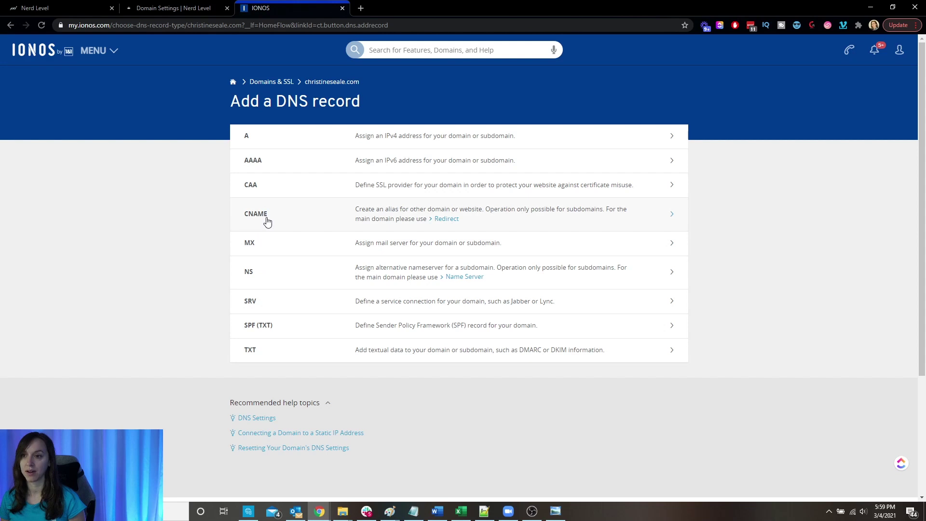
Choose a CNAME record and set its host name to 123
{"action": "left_click", "coordinate": [267, 221]}
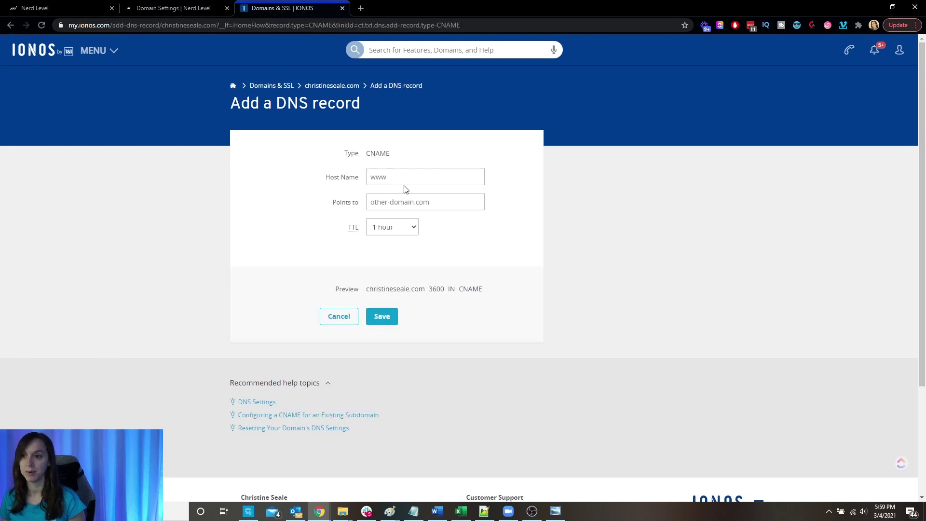
{"action": "left_click", "coordinate": [422, 171]}
{"action": "type", "text": "2"}
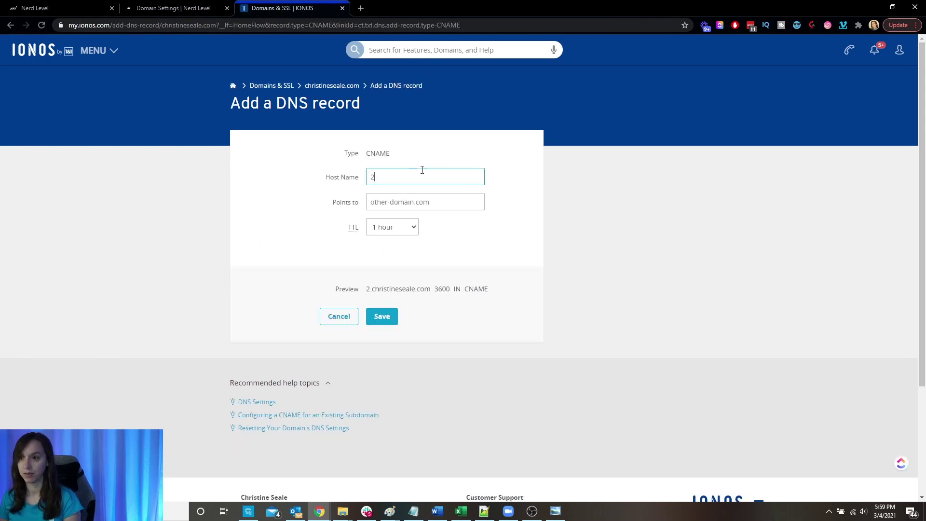
{"action": "key", "text": "BackSpace"}
{"action": "type", "text": "123"}
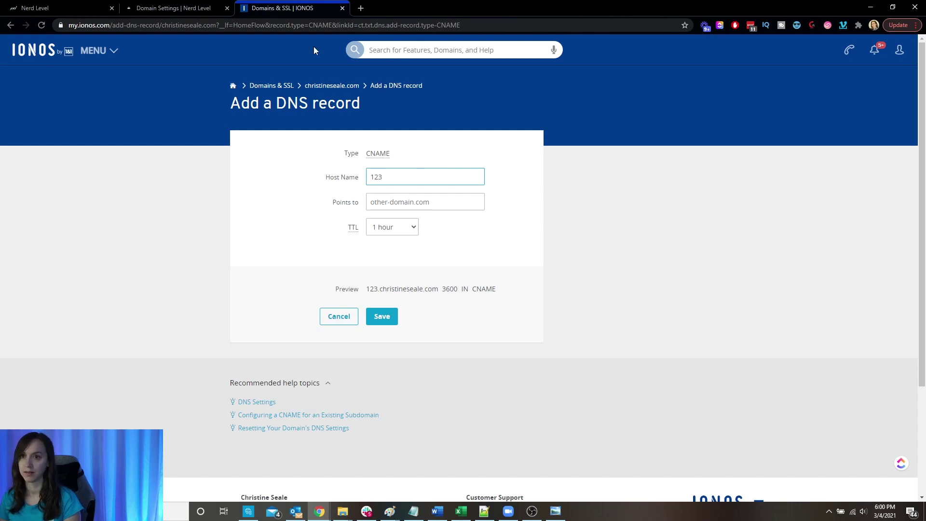
{"action": "left_click", "coordinate": [192, 7]}
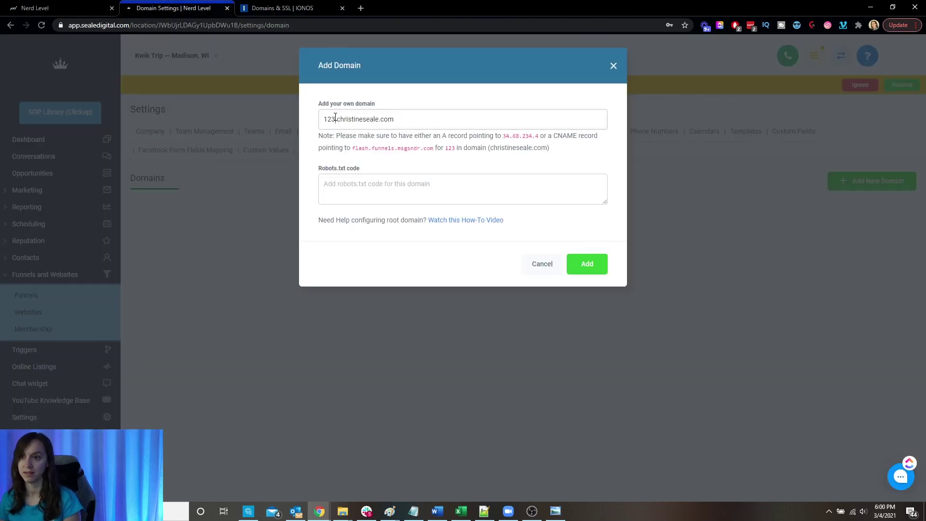
{"action": "left_click_drag", "start_coordinate": [336, 119], "coordinate": [321, 92]}
{"action": "left_click", "coordinate": [282, 8]}
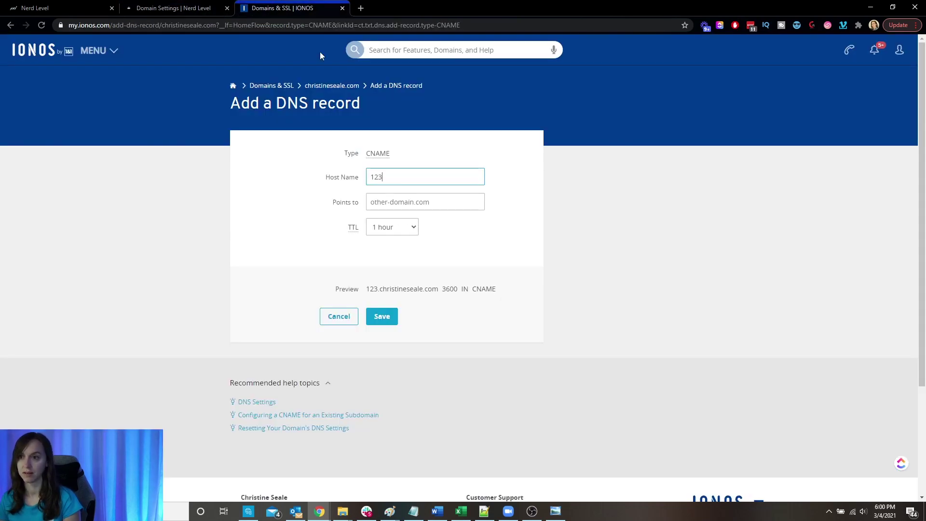
Paste flash.funnels.msgsndr.com into Points to, verify it against HighLevel's note, and save the record
{"action": "right_click", "coordinate": [390, 206]}
{"action": "left_click", "coordinate": [436, 281]}
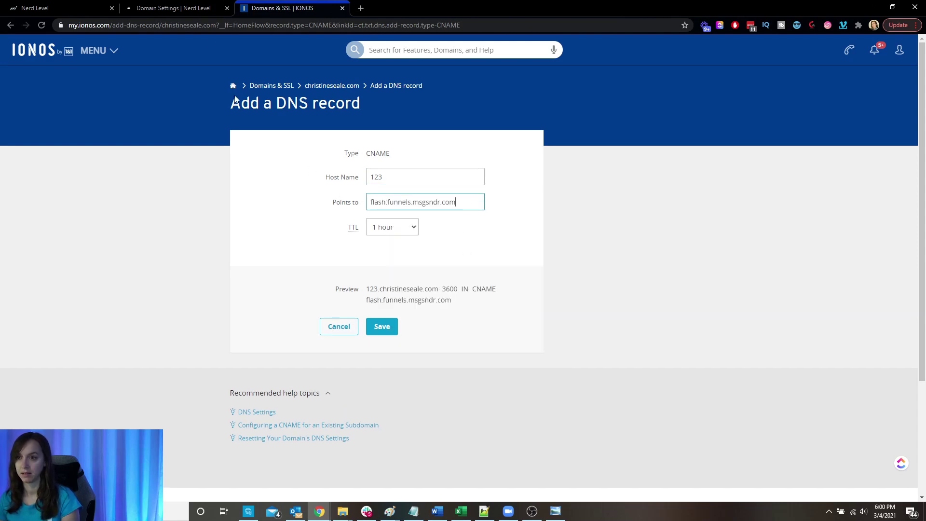
{"action": "left_click", "coordinate": [171, 7]}
{"action": "left_click_drag", "start_coordinate": [355, 148], "coordinate": [433, 149]}
{"action": "left_click", "coordinate": [259, 5]}
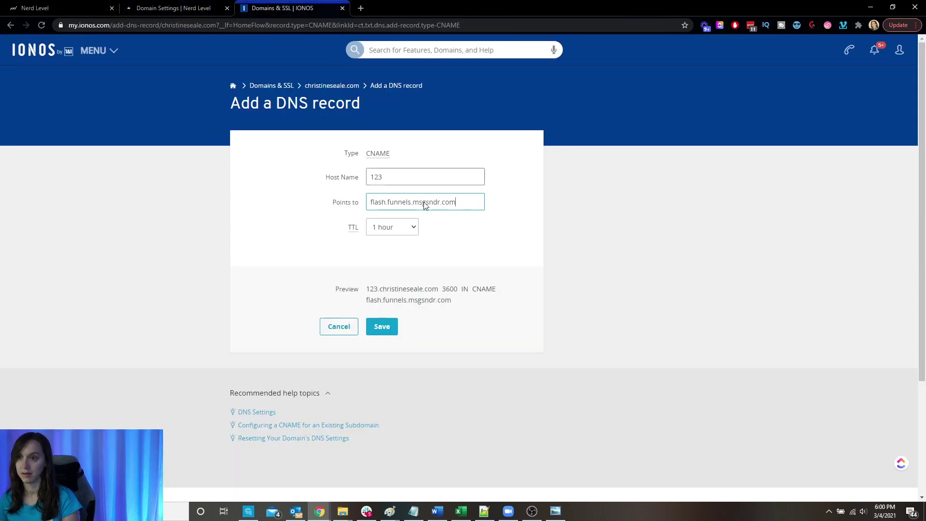
{"action": "left_click_drag", "start_coordinate": [454, 208], "coordinate": [342, 199]}
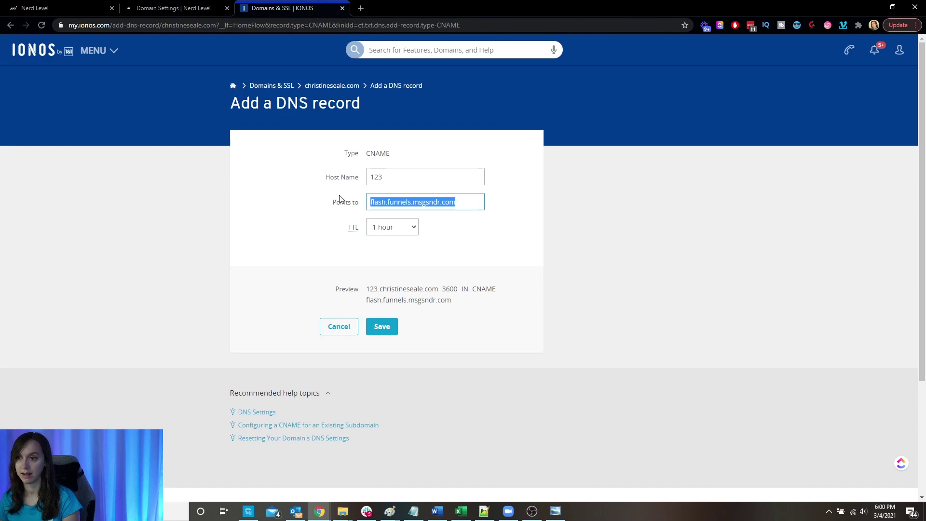
{"action": "left_click", "coordinate": [466, 202]}
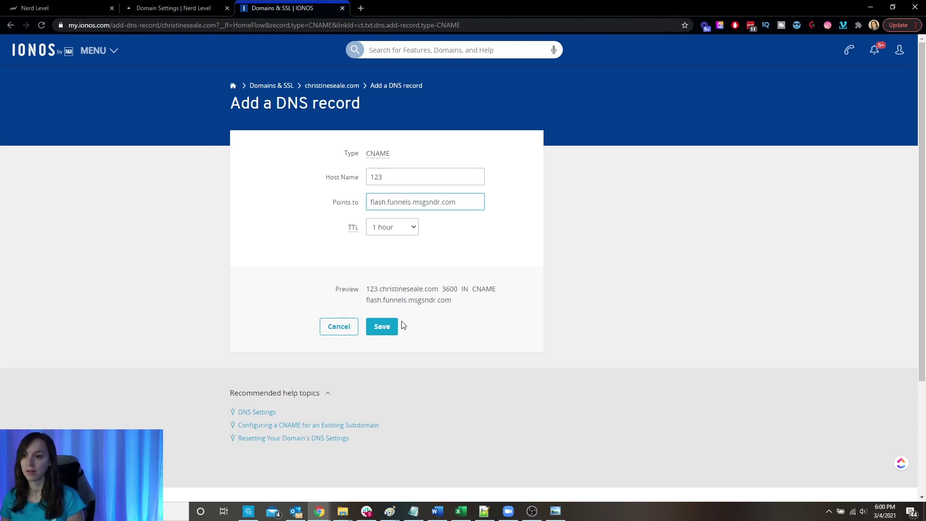
{"action": "left_click", "coordinate": [388, 327]}
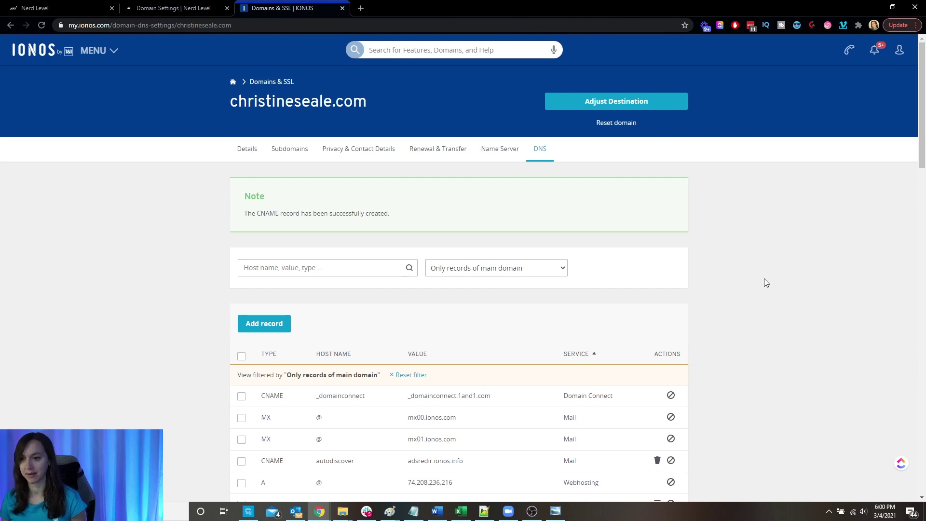
Add 123.christineseale.com as a domain in HighLevel's Add Domain dialog
{"action": "left_click", "coordinate": [195, 4]}
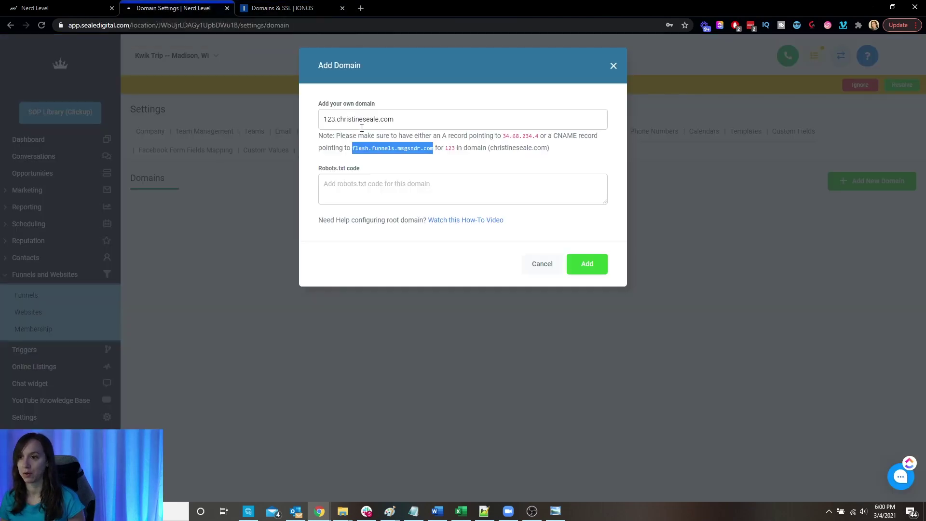
{"action": "left_click", "coordinate": [426, 112]}
{"action": "left_click", "coordinate": [588, 265]}
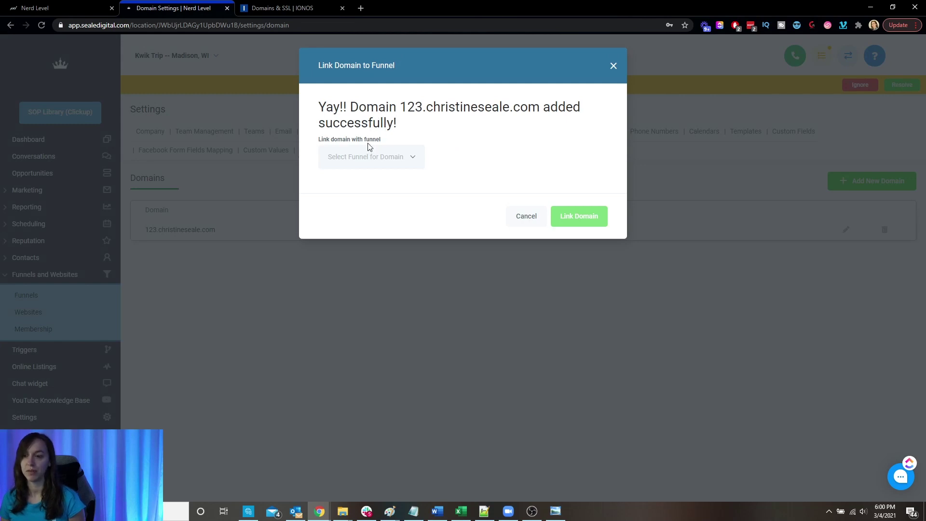
Link 123.christineseale.com to the Google Ads Optin funnel
{"action": "left_click", "coordinate": [365, 158]}
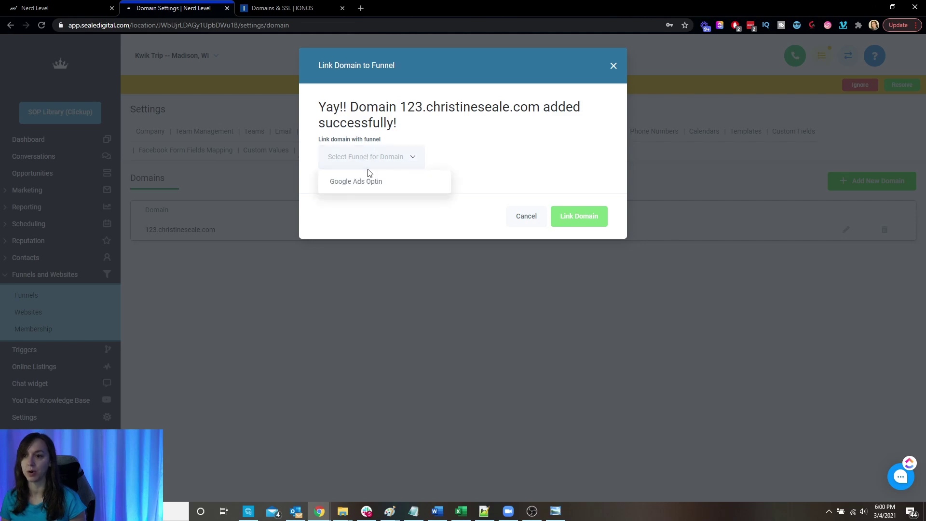
{"action": "left_click", "coordinate": [369, 182]}
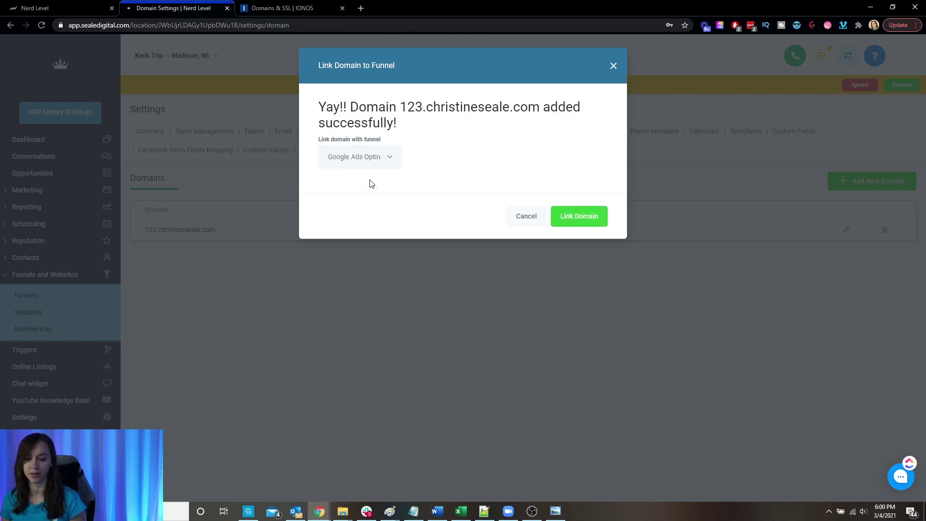
{"action": "left_click", "coordinate": [585, 218]}
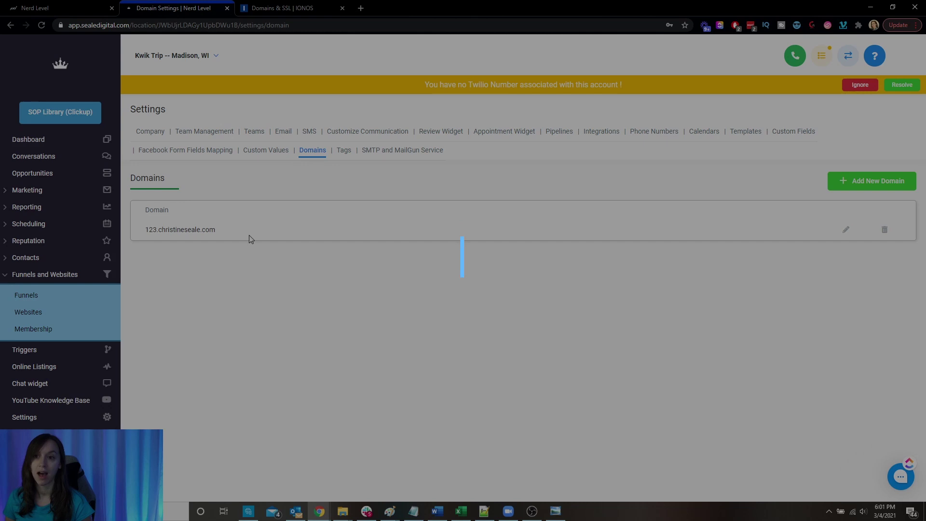
Test-load 123.christineseale.com in a new tab, then return to Nerd Level's funnels list
{"action": "left_click_drag", "start_coordinate": [248, 238], "coordinate": [146, 237]}
{"action": "key", "text": "ctrl+c"}
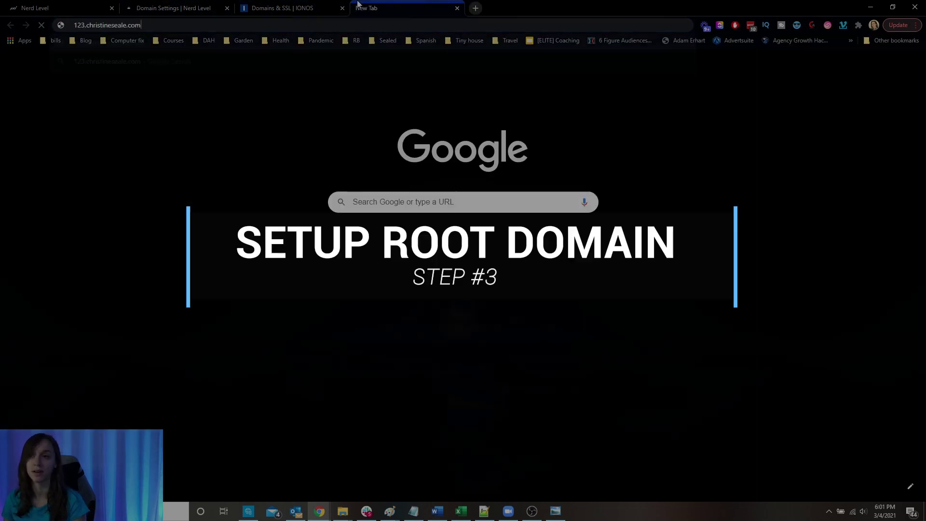
{"action": "left_click", "coordinate": [360, 7]}
{"action": "key", "text": "ctrl+v"}
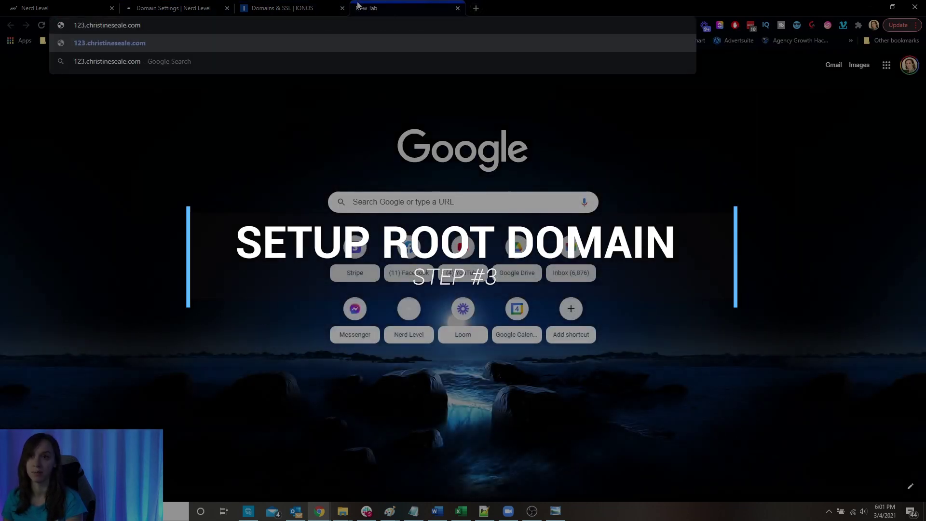
{"action": "key", "text": "Return"}
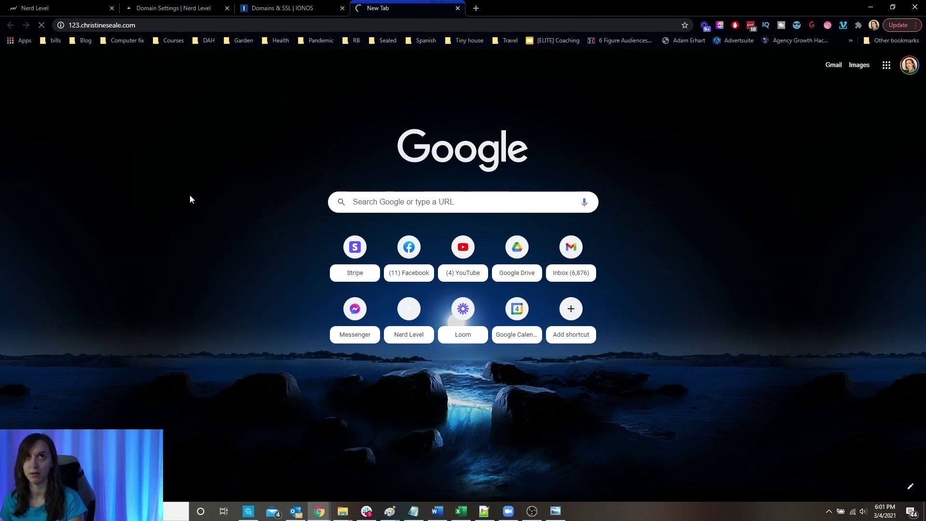
{"action": "left_click", "coordinate": [195, 9]}
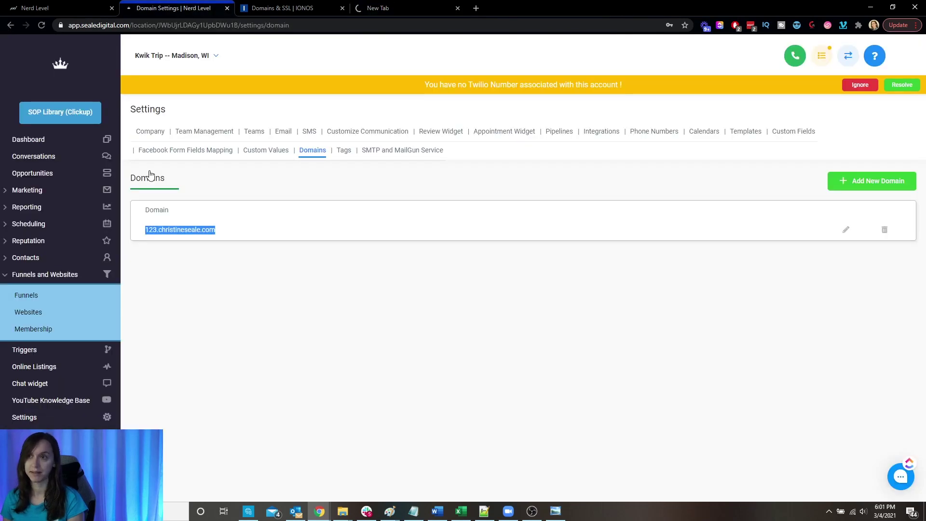
{"action": "left_click", "coordinate": [78, 305]}
Copy the Google Ads Optin step's live URL 123.christineseale.com/Optin and check the subdomain tab
{"action": "left_click", "coordinate": [292, 198]}
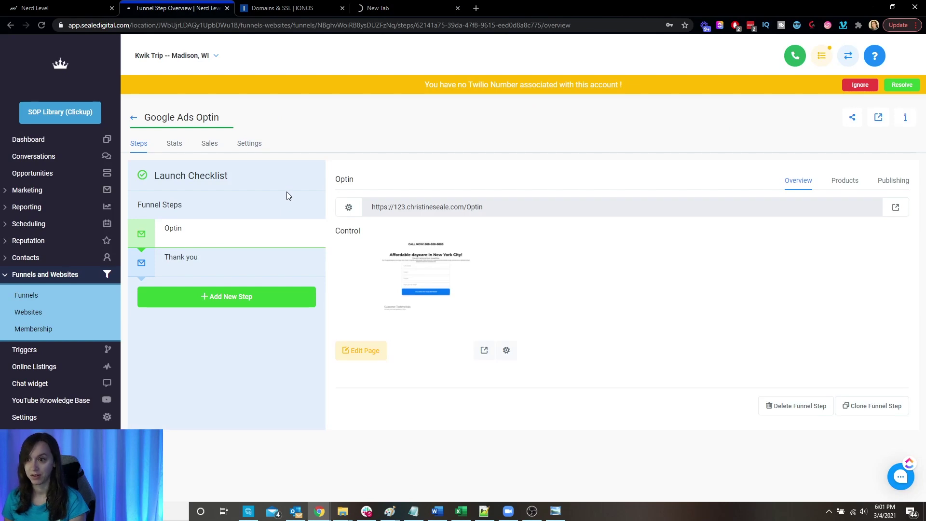
{"action": "left_click_drag", "start_coordinate": [372, 209], "coordinate": [463, 213]}
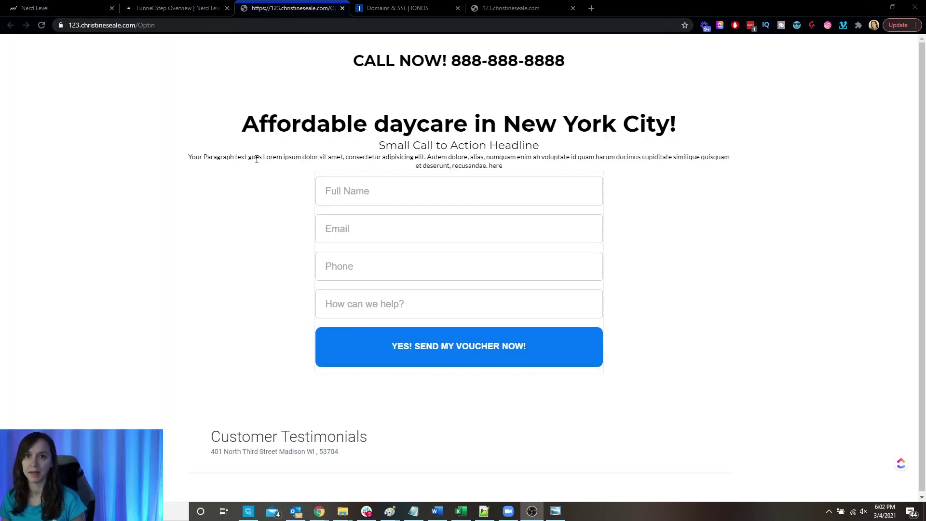
{"action": "left_click", "coordinate": [512, 8]}
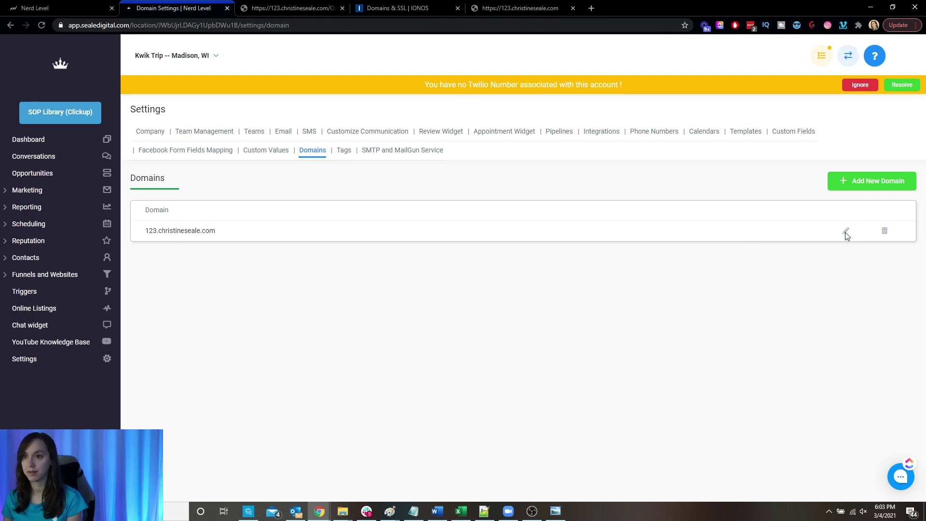
Make 'Google Ads Optin / Optin' the default page for 123.christineseale.com and reload the subdomain to confirm
{"action": "left_click", "coordinate": [846, 234]}
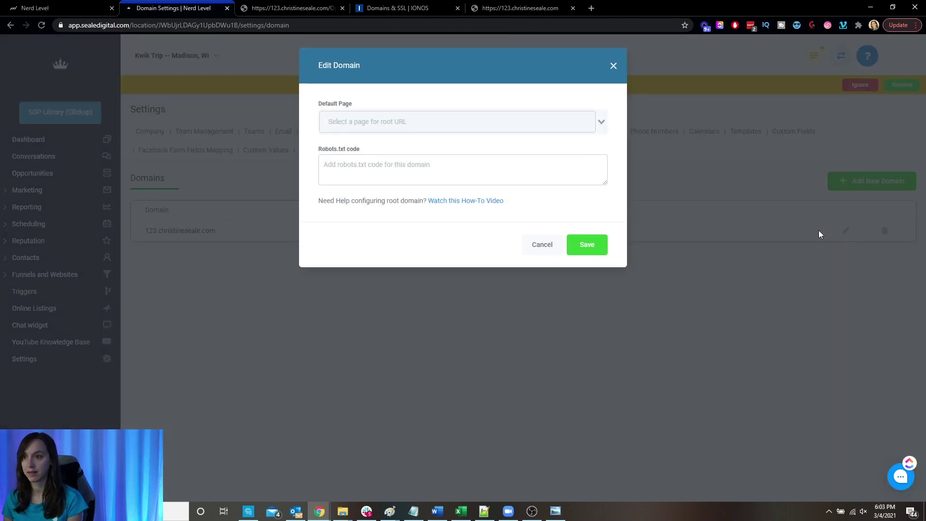
{"action": "left_click", "coordinate": [328, 122]}
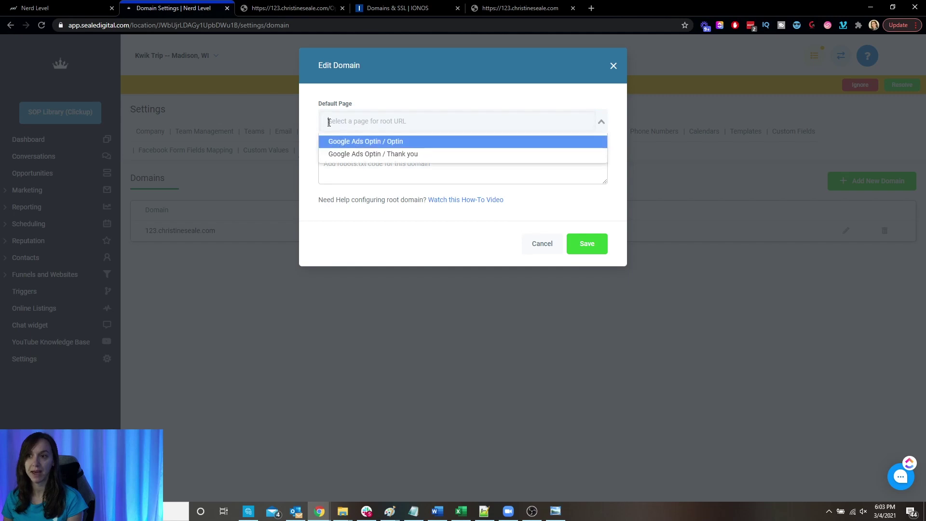
{"action": "left_click", "coordinate": [347, 142]}
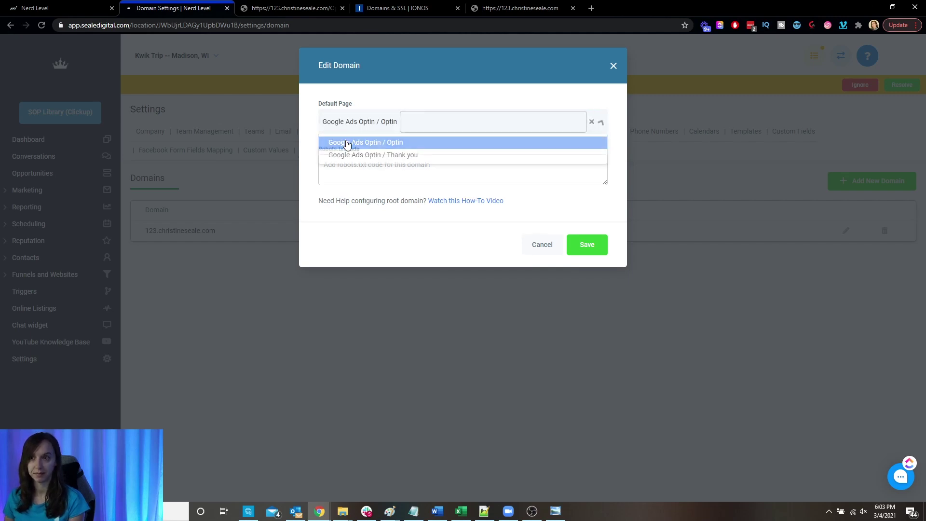
{"action": "left_click", "coordinate": [587, 248]}
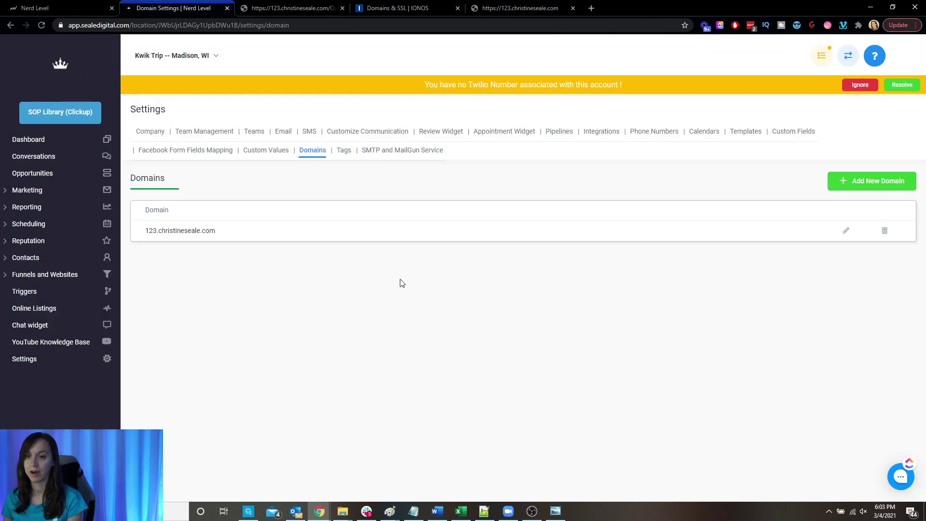
{"action": "left_click", "coordinate": [530, 7]}
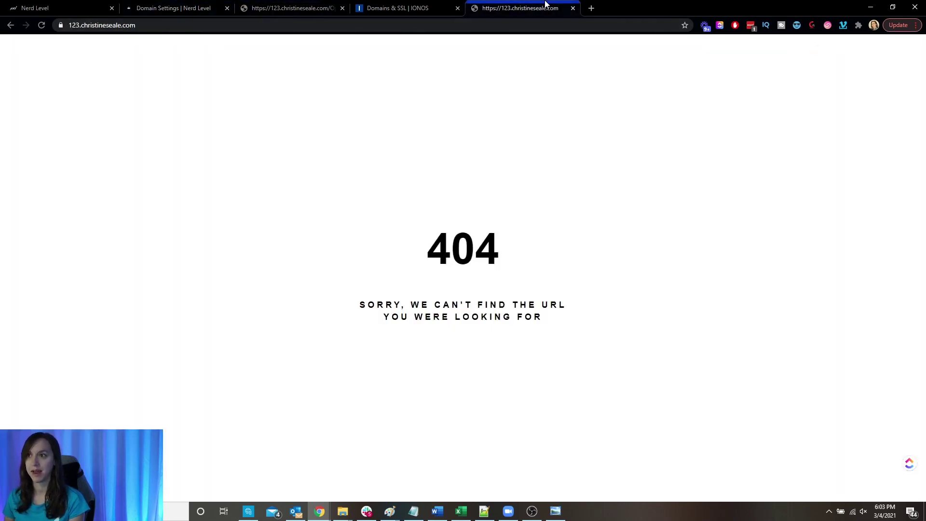
{"action": "left_click", "coordinate": [42, 25]}
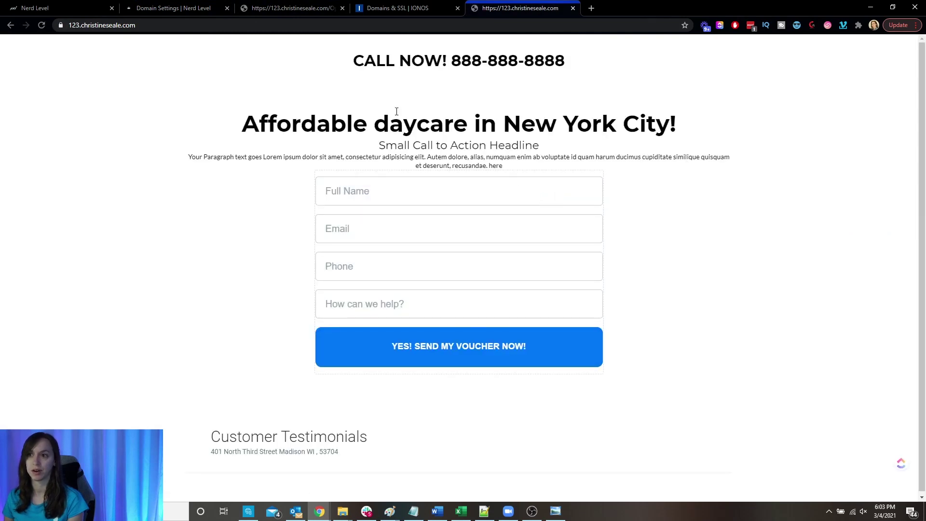
{"action": "left_click", "coordinate": [185, 5]}
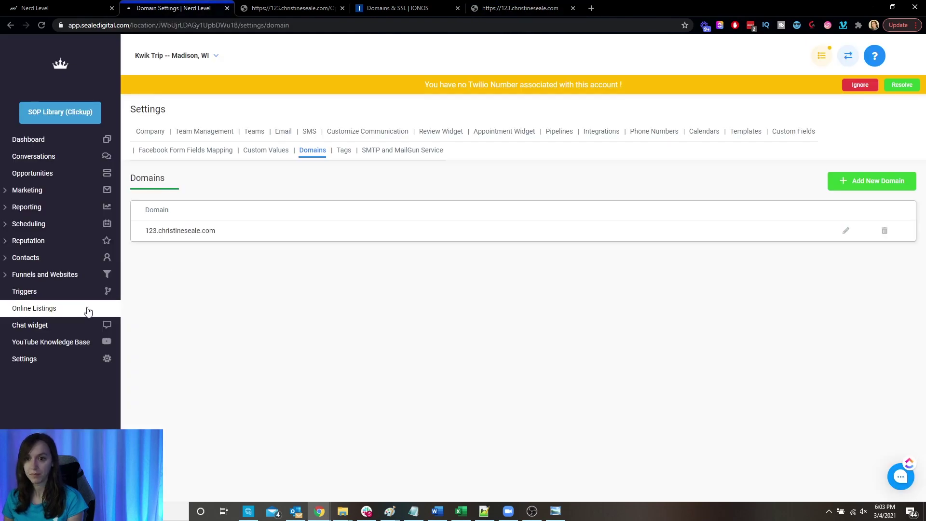
Create a new website named Test under Funnels and Websites
{"action": "left_click", "coordinate": [83, 279]}
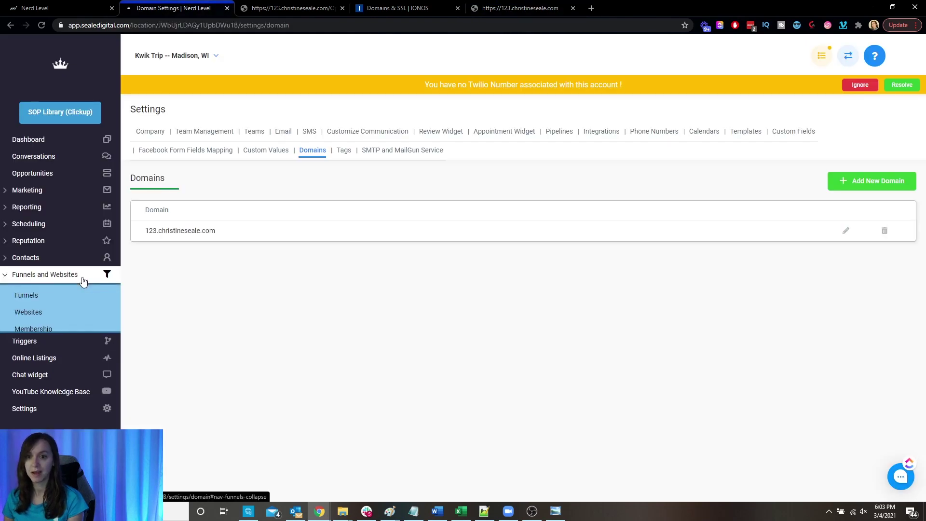
{"action": "left_click", "coordinate": [53, 318]}
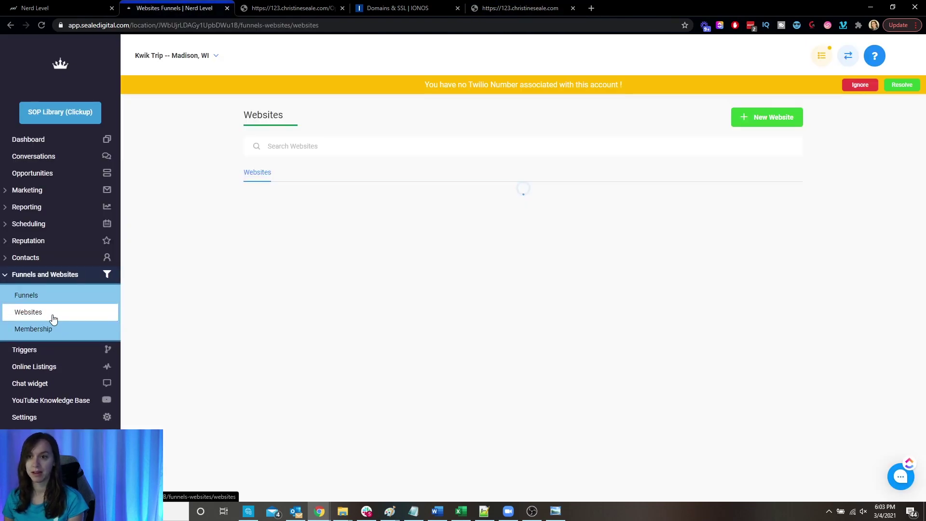
{"action": "left_click", "coordinate": [773, 125]}
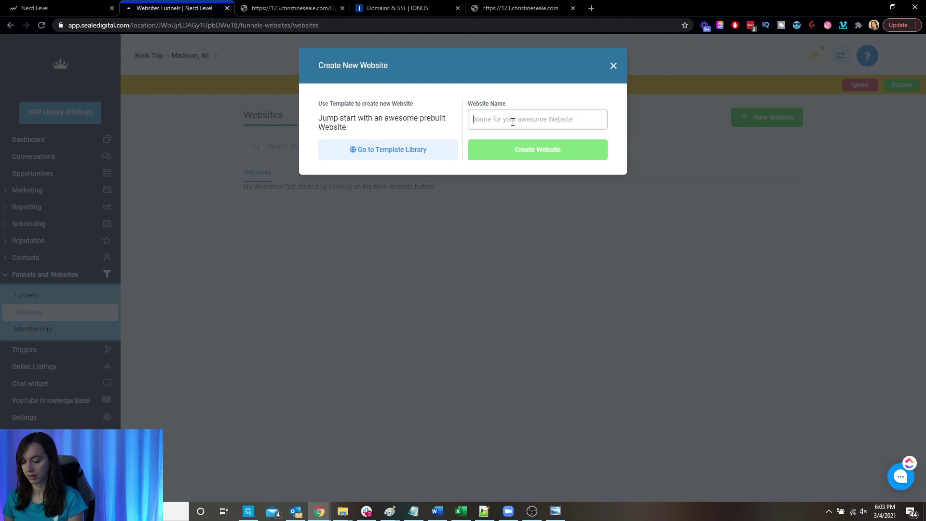
{"action": "type", "text": "Test"}
{"action": "left_click", "coordinate": [516, 151]}
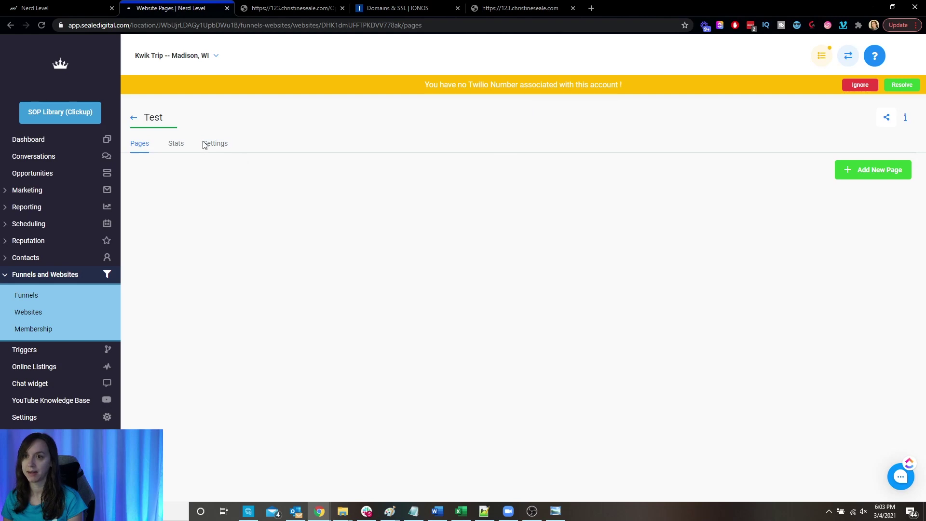
Add a page named test to the Test website
{"action": "left_click", "coordinate": [869, 171]}
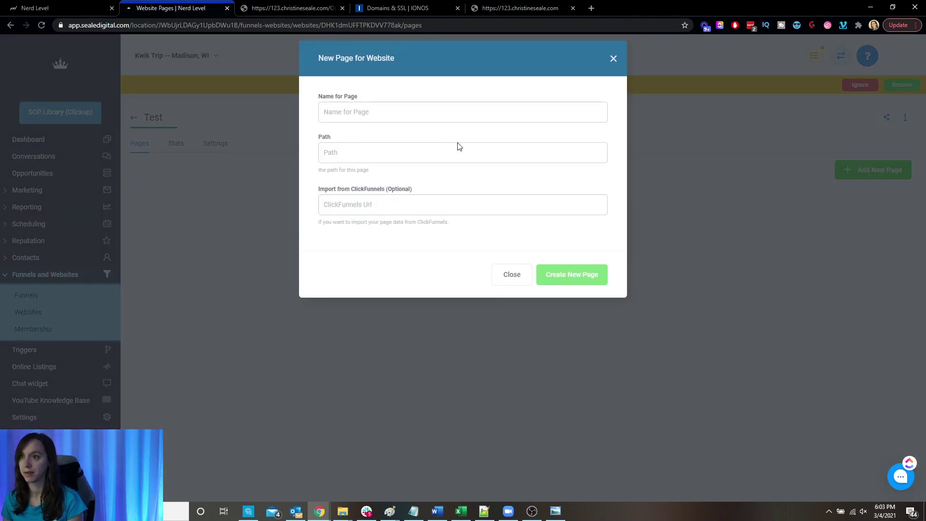
{"action": "left_click", "coordinate": [391, 118]}
{"action": "type", "text": "test"}
{"action": "left_click", "coordinate": [582, 275]}
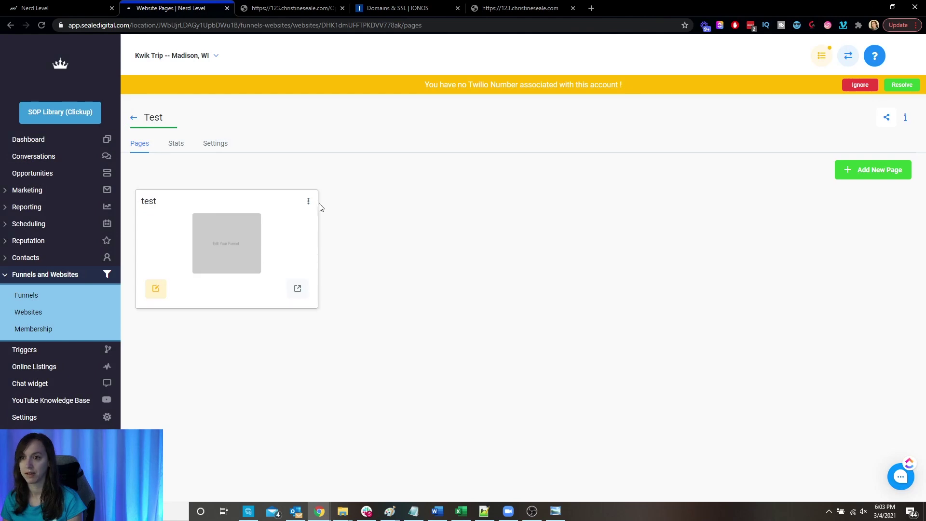
In the Test website's settings, assign 123.christineseale.com as its domain, then remove it
{"action": "left_click", "coordinate": [214, 145]}
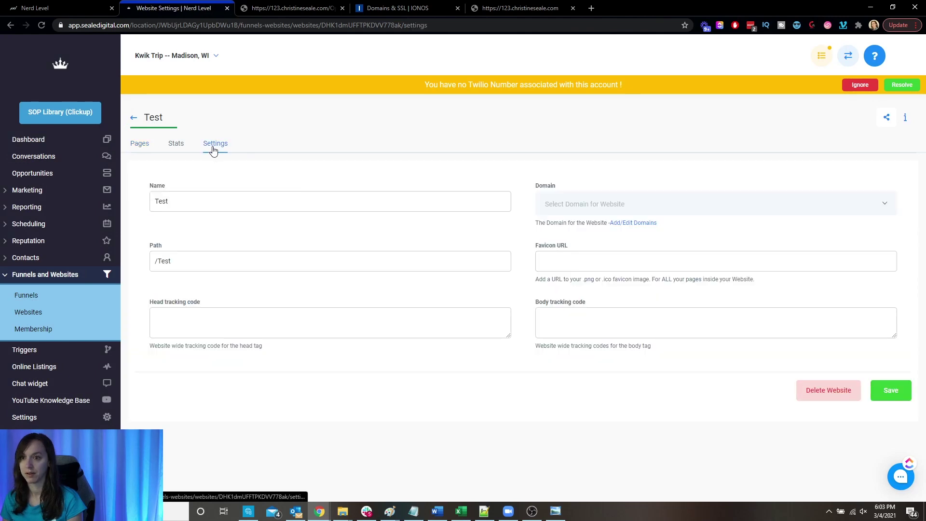
{"action": "left_click", "coordinate": [566, 207]}
{"action": "left_click", "coordinate": [580, 226]}
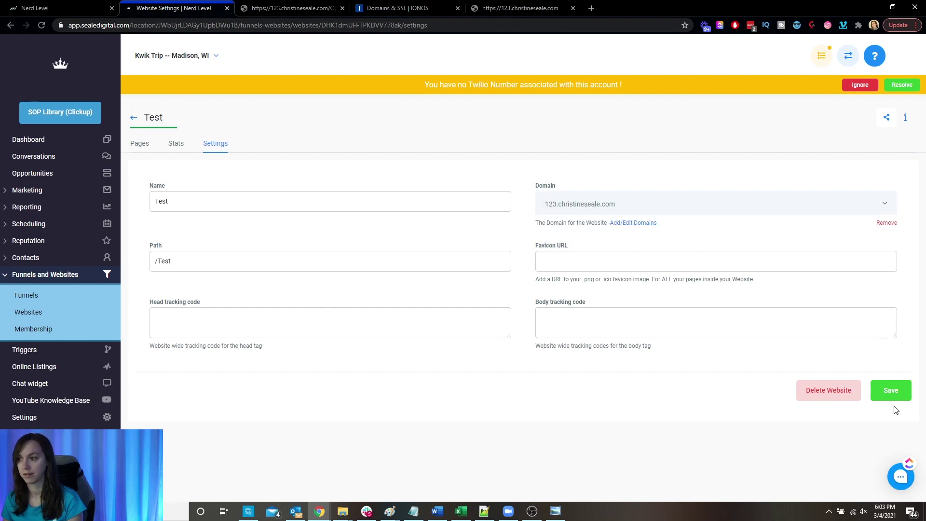
{"action": "left_click", "coordinate": [888, 224]}
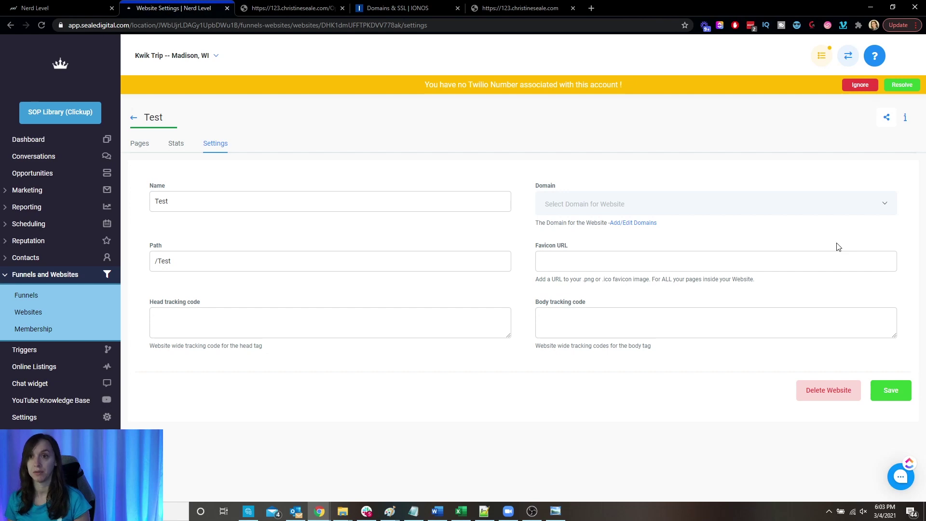
Start a new CNAME record on the IONOS DNS page for christineseale.com
{"action": "left_click", "coordinate": [425, 8]}
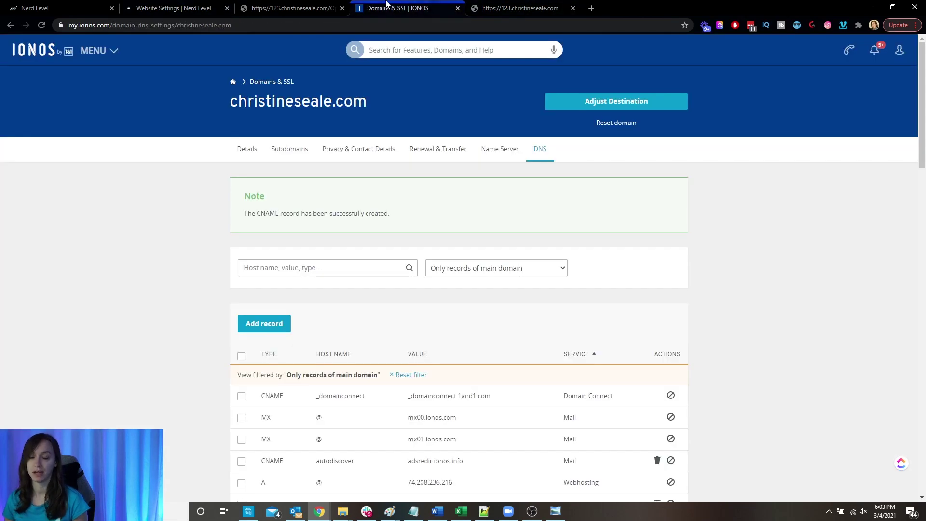
{"action": "left_click", "coordinate": [265, 324]}
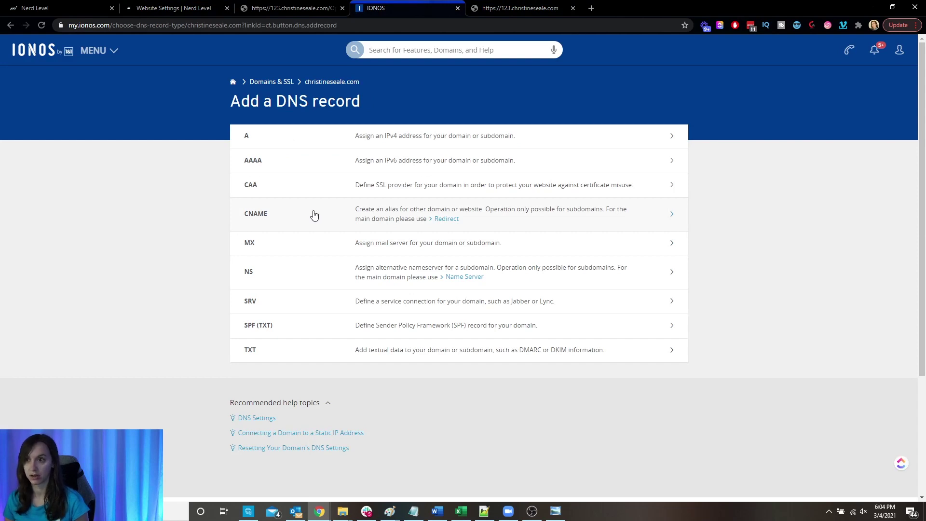
{"action": "left_click", "coordinate": [314, 215]}
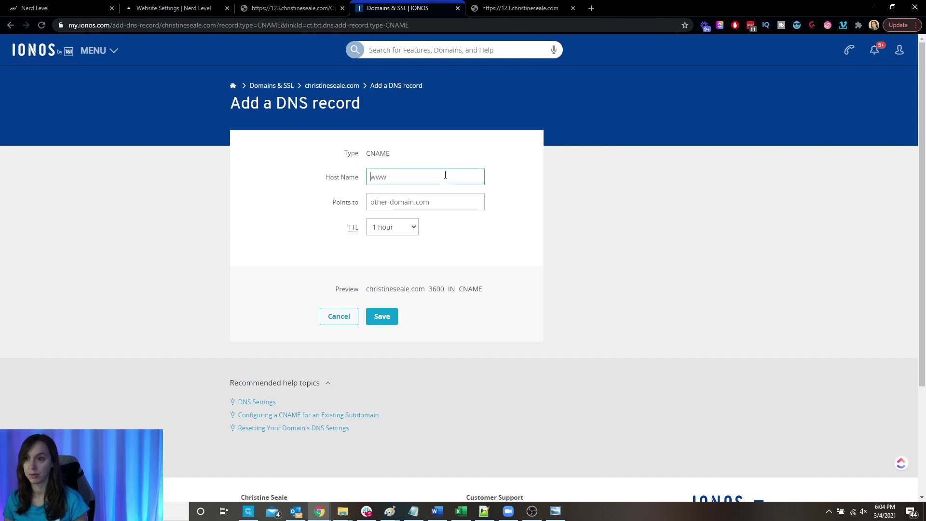
{"action": "type", "text": "www."}
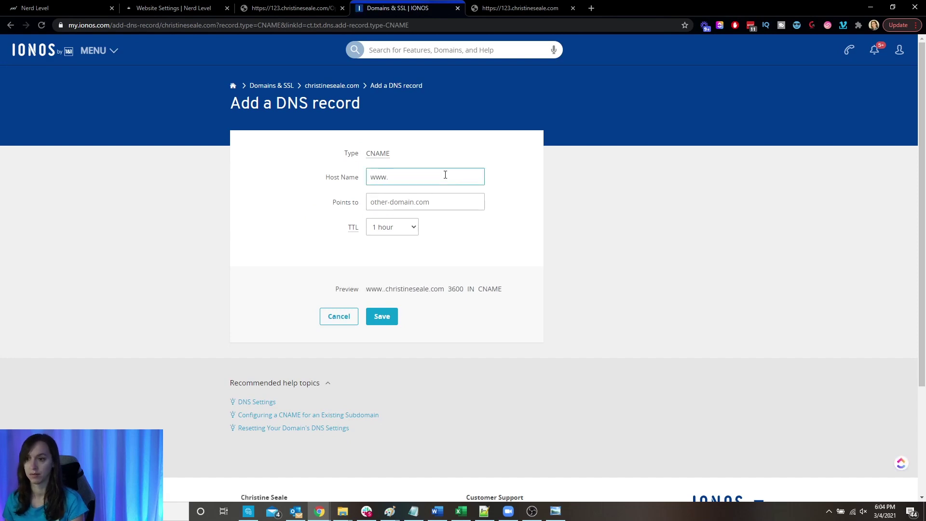
{"action": "key", "text": "BackSpace"}
{"action": "left_click", "coordinate": [406, 202]}
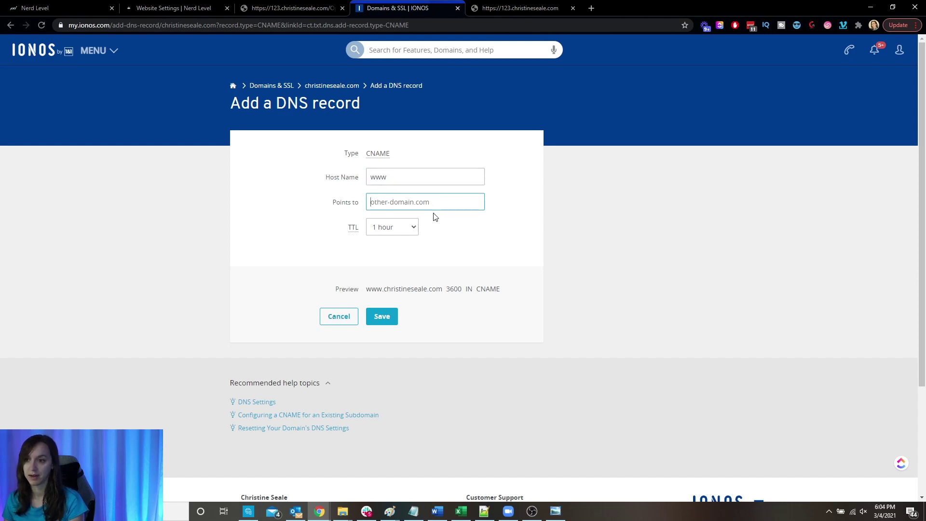
{"action": "left_click_drag", "start_coordinate": [367, 288], "coordinate": [444, 296]}
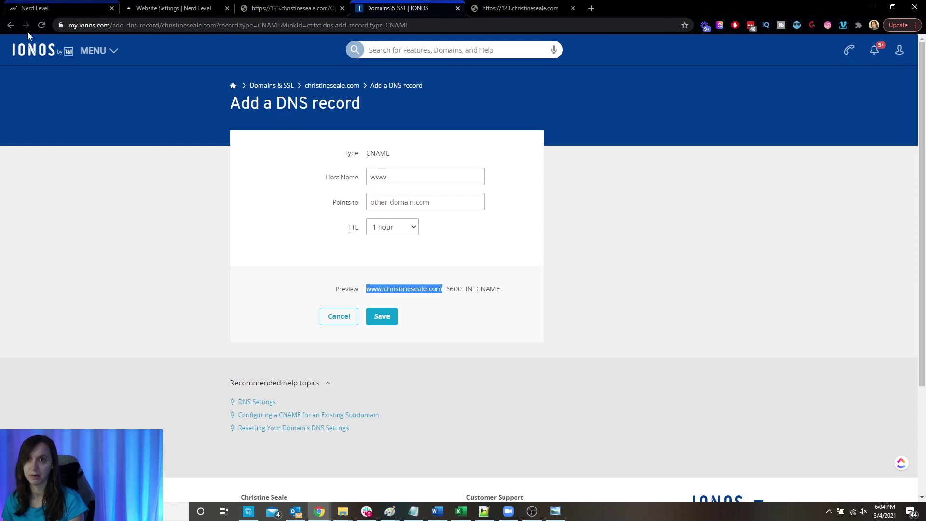
{"action": "left_click", "coordinate": [10, 24]}
Return to HighLevel's Test website settings (path /Test, no domain assigned)
{"action": "left_click", "coordinate": [163, 5]}
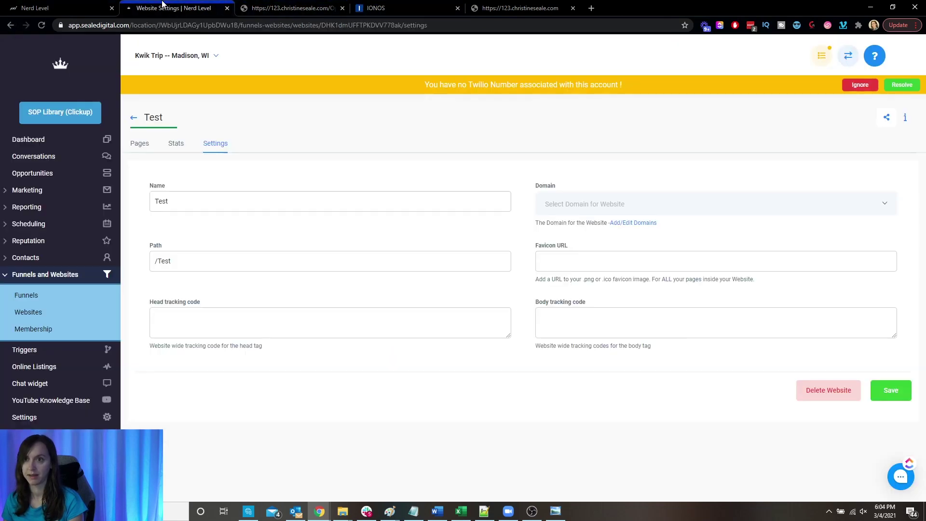